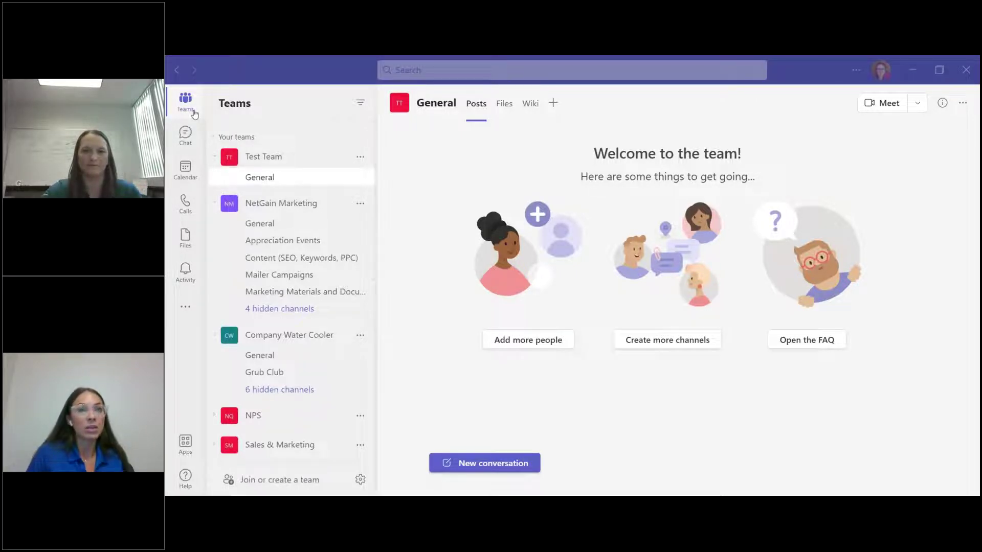
- List the available slash commands from the search box, review them, and clear the search entry
{"action": "mouse_move", "coordinate": [192, 107]}
{"action": "left_mouse_down"}
{"action": "mouse_move", "coordinate": [193, 220]}
{"action": "mouse_move", "coordinate": [184, 108]}
{"action": "left_mouse_up"}
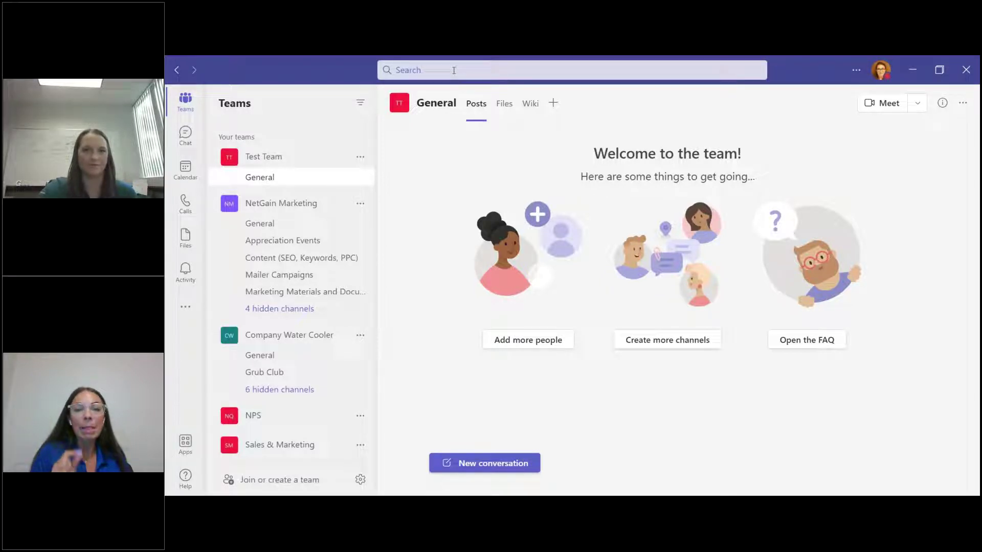
{"action": "left_click", "coordinate": [543, 73]}
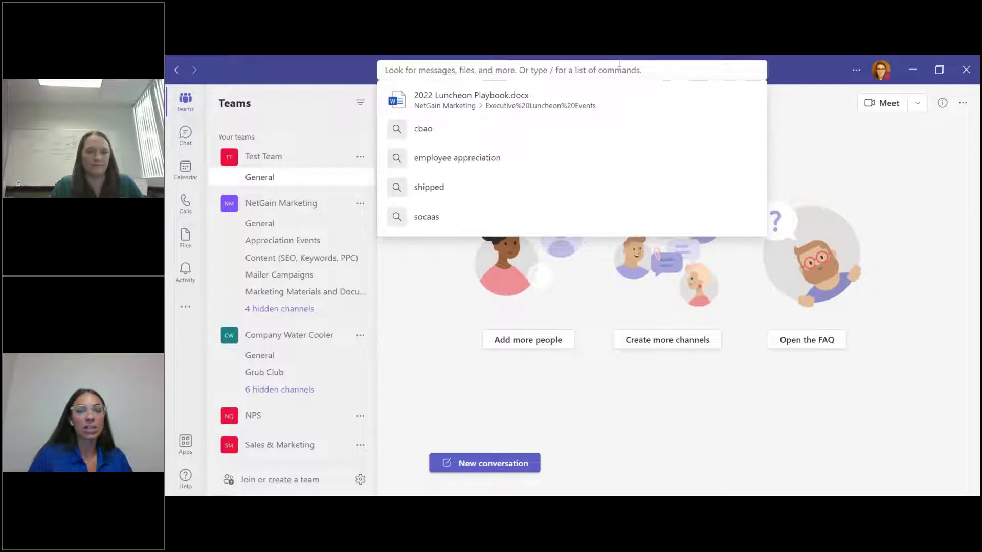
{"action": "type", "text": "/"}
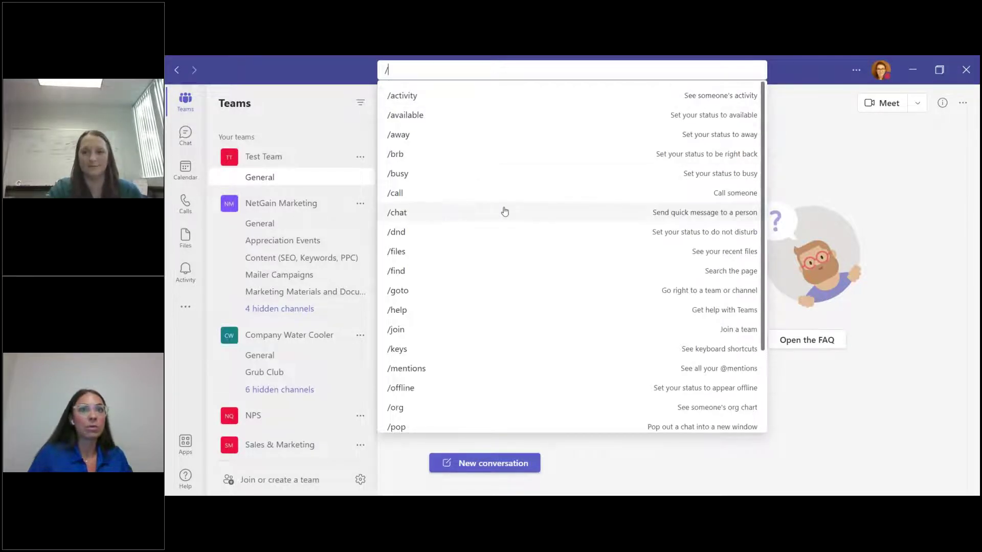
{"action": "scroll", "coordinate": [539, 252], "scroll_direction": "down", "scroll_amount": 3}
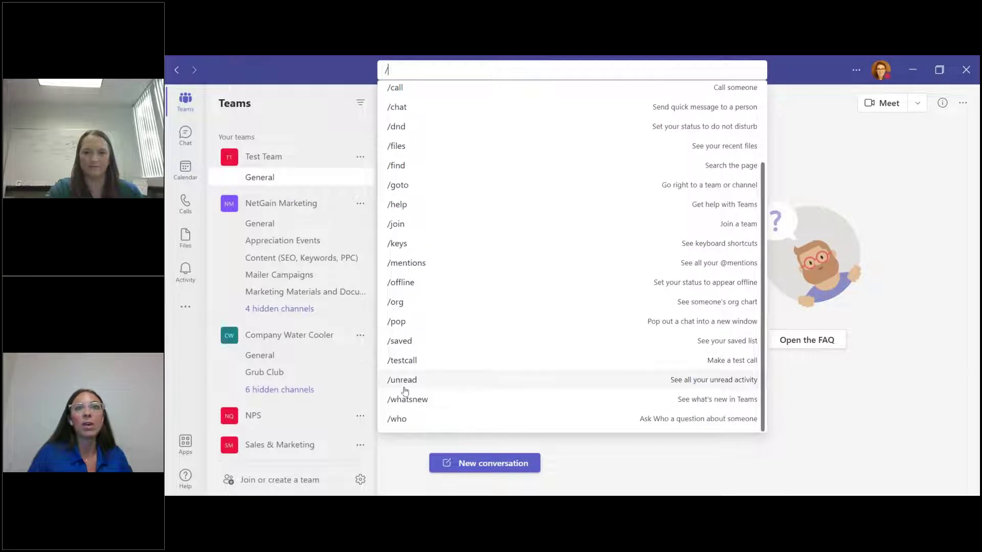
{"action": "scroll", "coordinate": [587, 344], "scroll_direction": "up", "scroll_amount": 3}
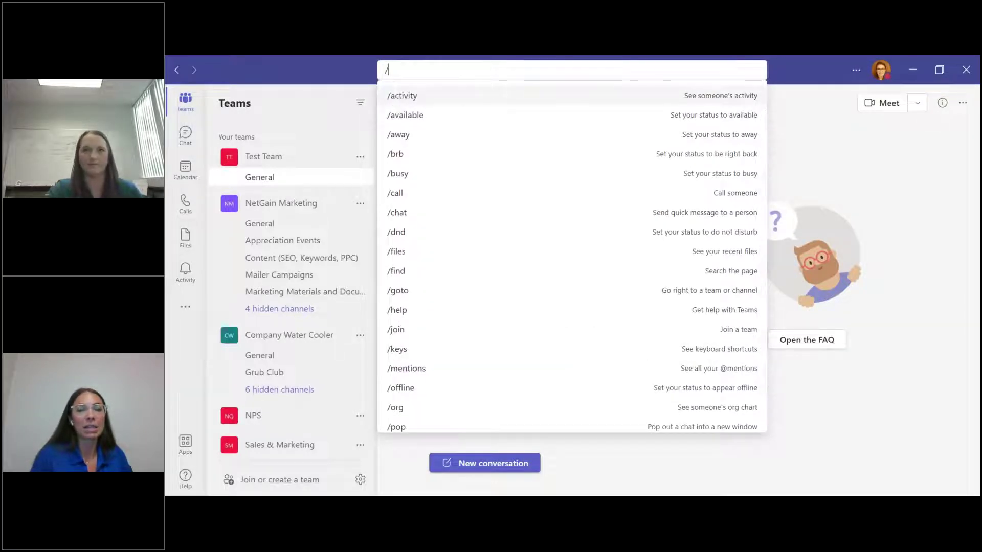
{"action": "key", "text": "BackSpace"}
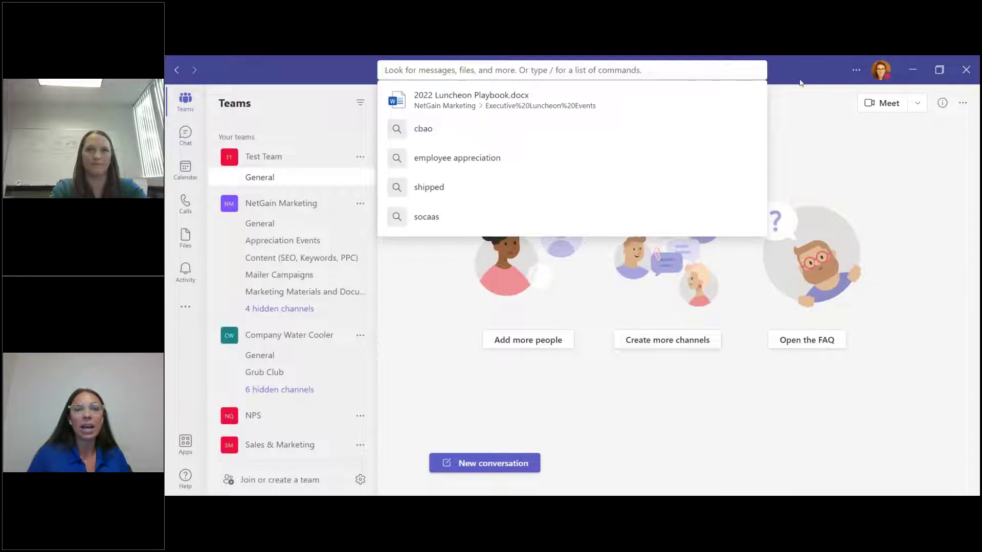
- View the general application options, including settings, zoom and keyboard shortcuts, without changing anything
{"action": "left_click", "coordinate": [855, 71]}
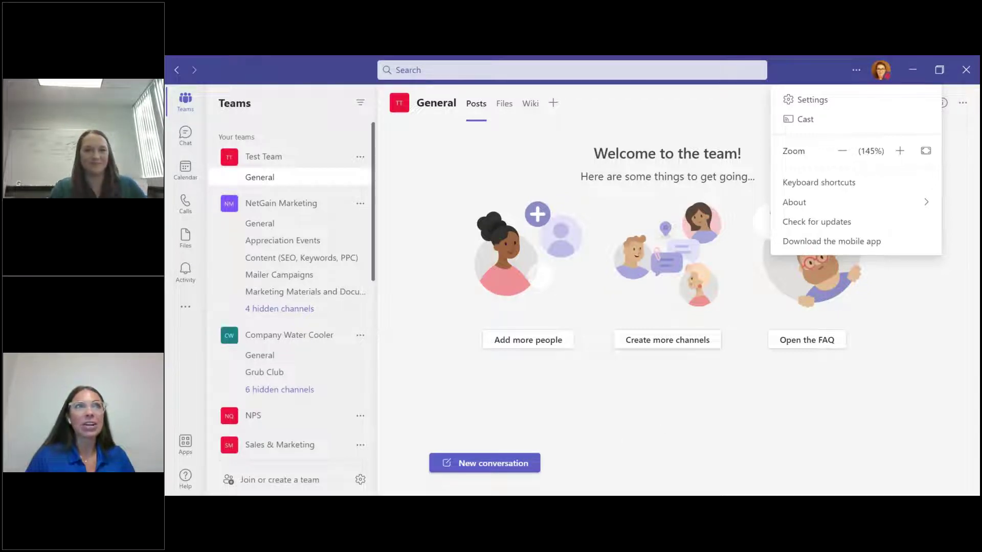
{"action": "left_click", "coordinate": [202, 98]}
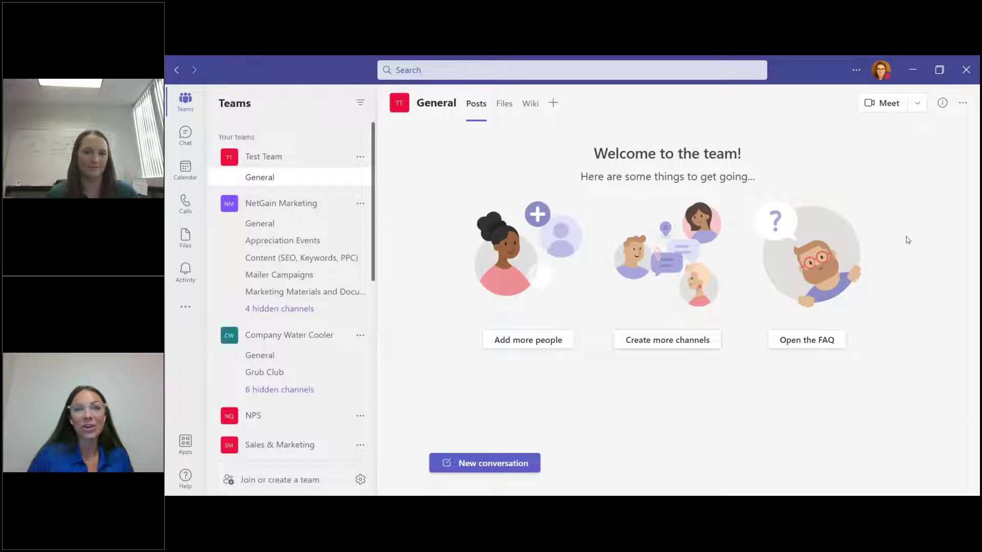
- Add a colleague to Test Team by name with the Member role
{"action": "left_click", "coordinate": [529, 346]}
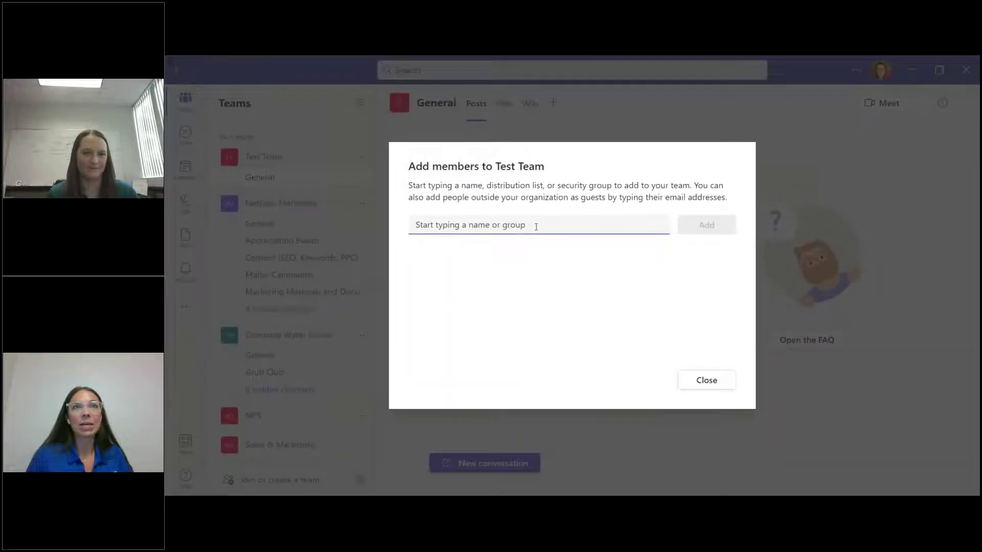
{"action": "type", "text": "megan"}
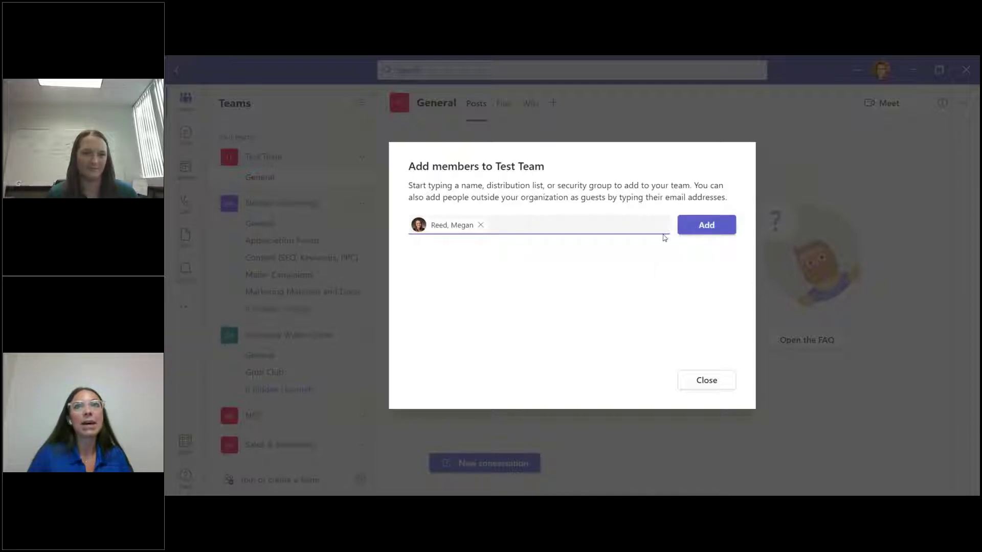
{"action": "left_click", "coordinate": [706, 225]}
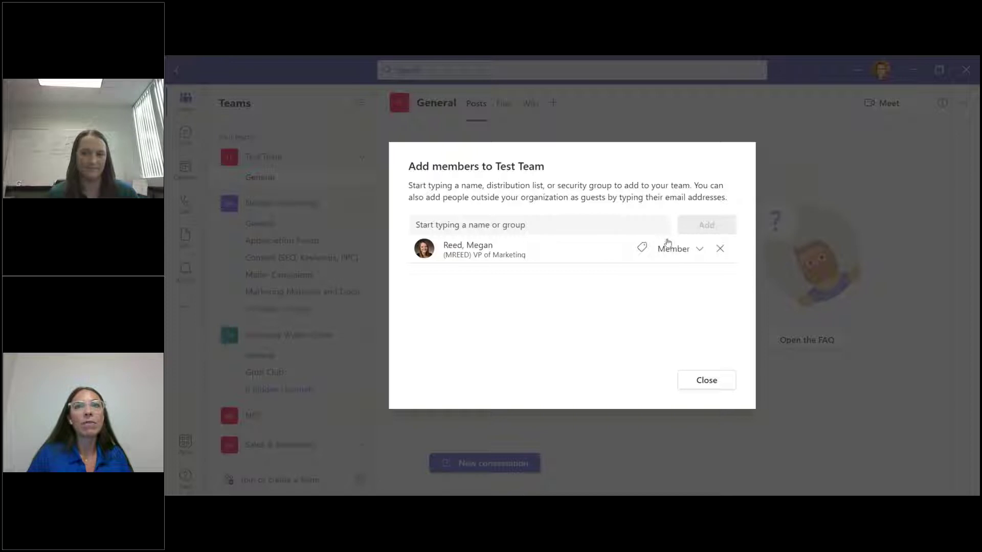
{"action": "left_click", "coordinate": [693, 254]}
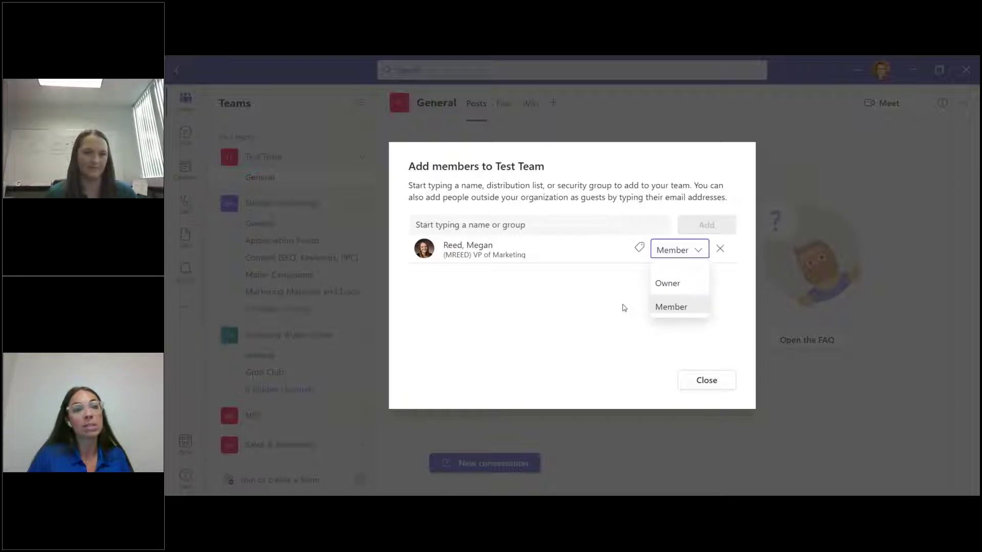
{"action": "left_click", "coordinate": [705, 302]}
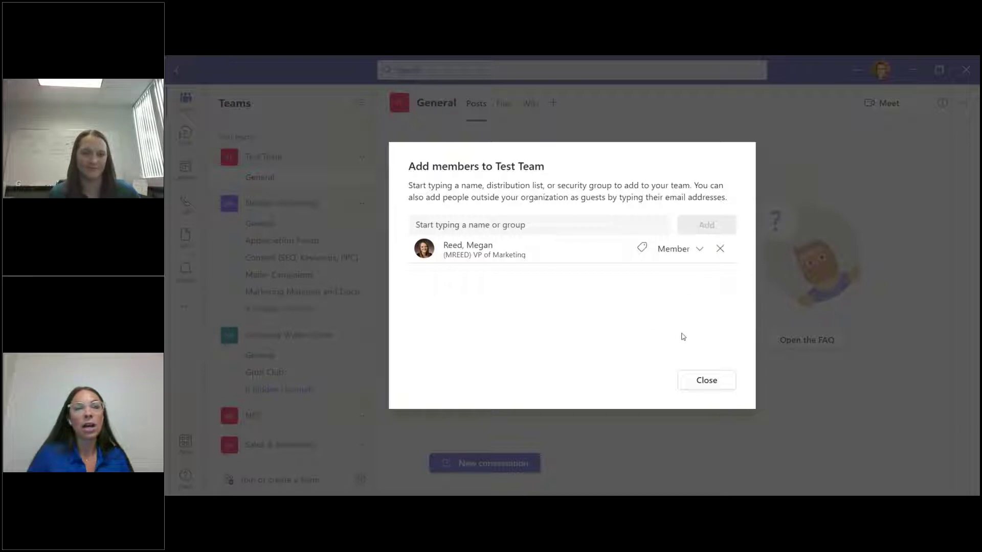
{"action": "left_click", "coordinate": [725, 384]}
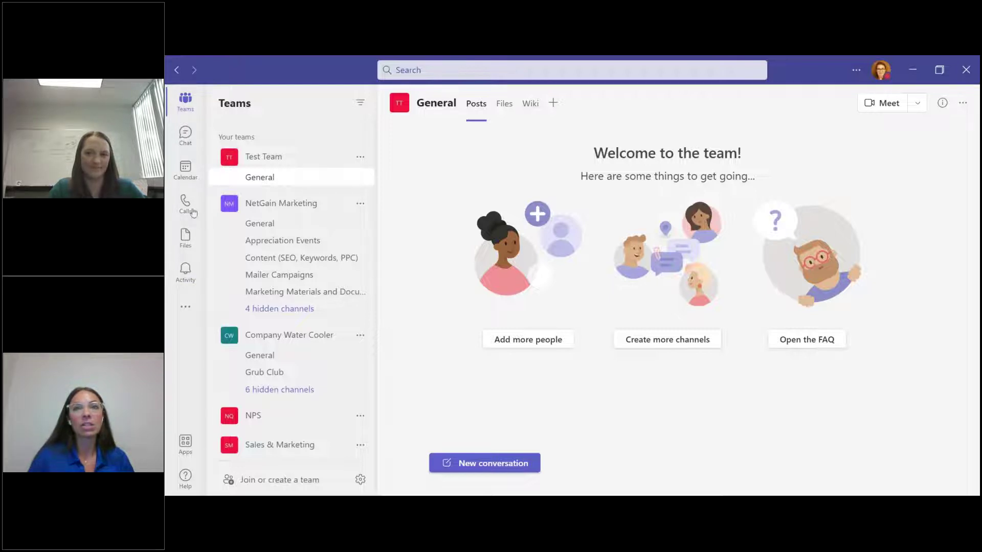
- Review the Standard, Private and Shared privacy choices for a new Test Team channel, without creating the channel
{"action": "left_click", "coordinate": [652, 340]}
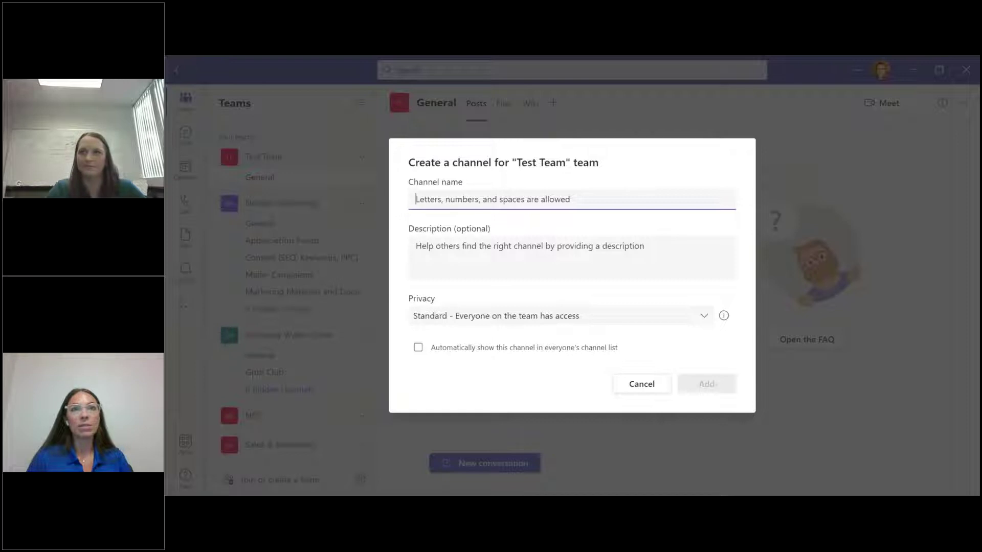
{"action": "left_click", "coordinate": [702, 317]}
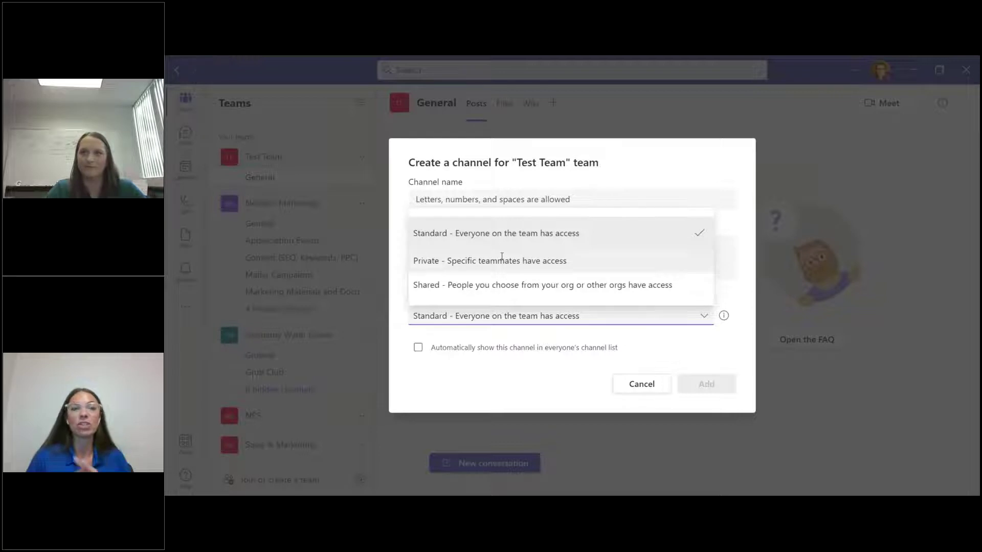
{"action": "left_click", "coordinate": [664, 388]}
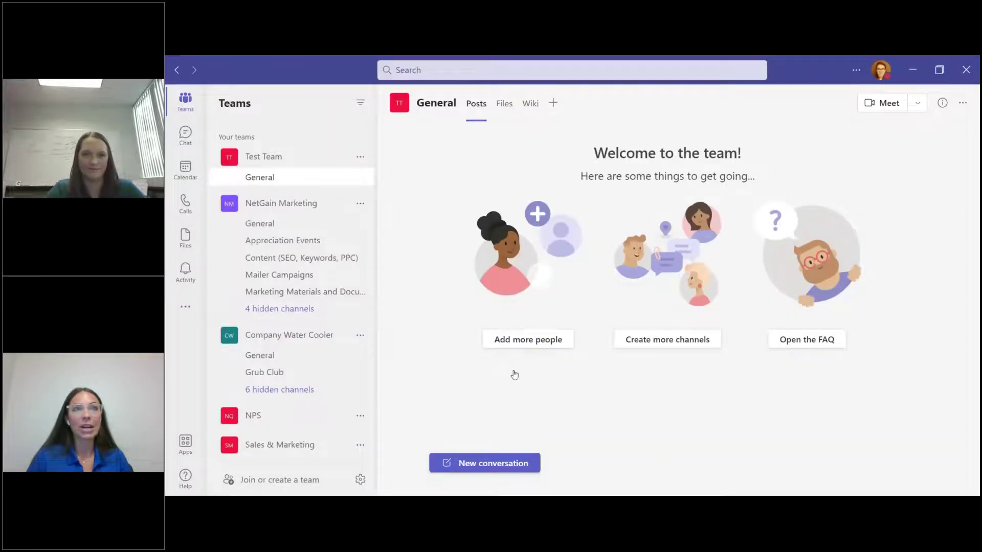
- View the management options available for Test Team
{"action": "left_click", "coordinate": [360, 159]}
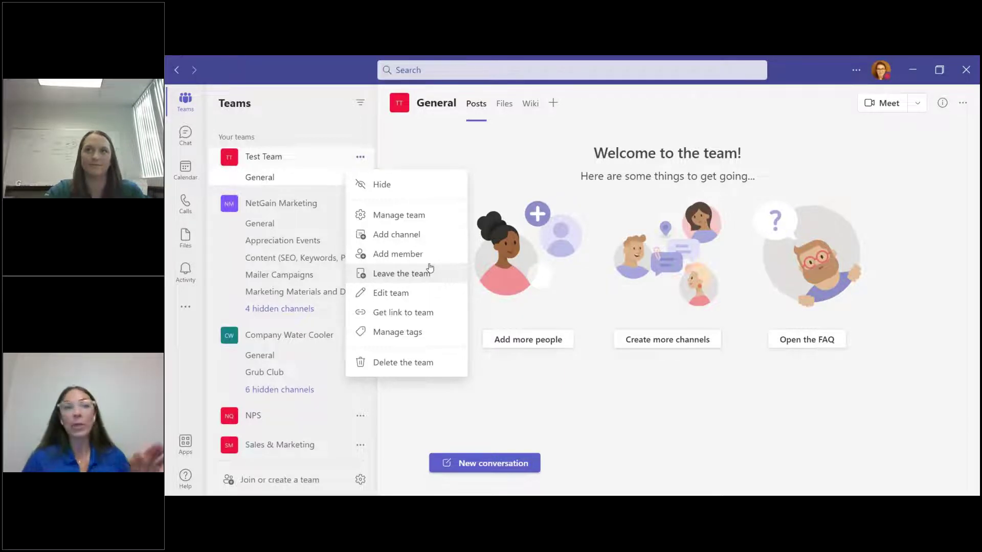
{"action": "left_click", "coordinate": [632, 423]}
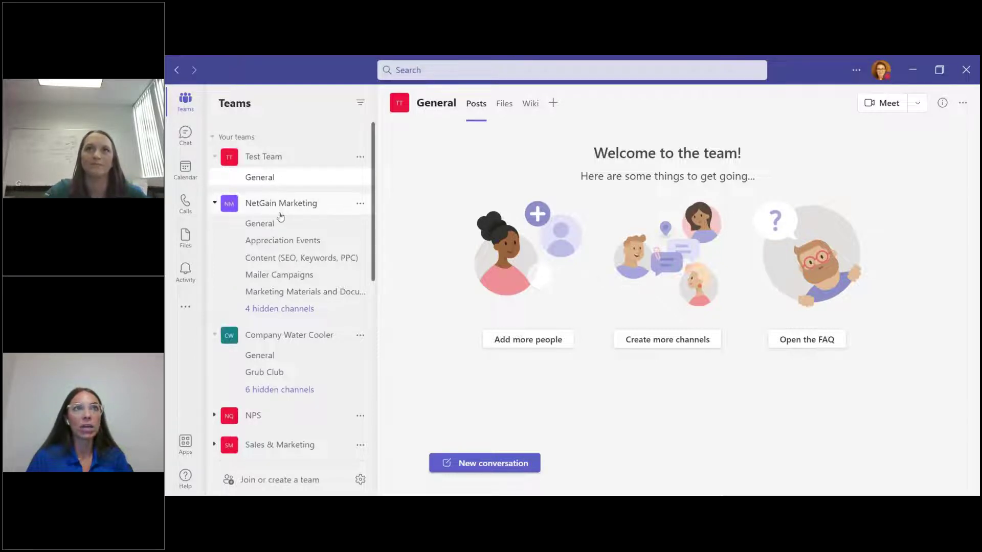
- View the hidden channels of the NetGain Marketing and Company Water Cooler teams
{"action": "left_click", "coordinate": [279, 309]}
{"action": "mouse_move", "coordinate": [462, 319]}
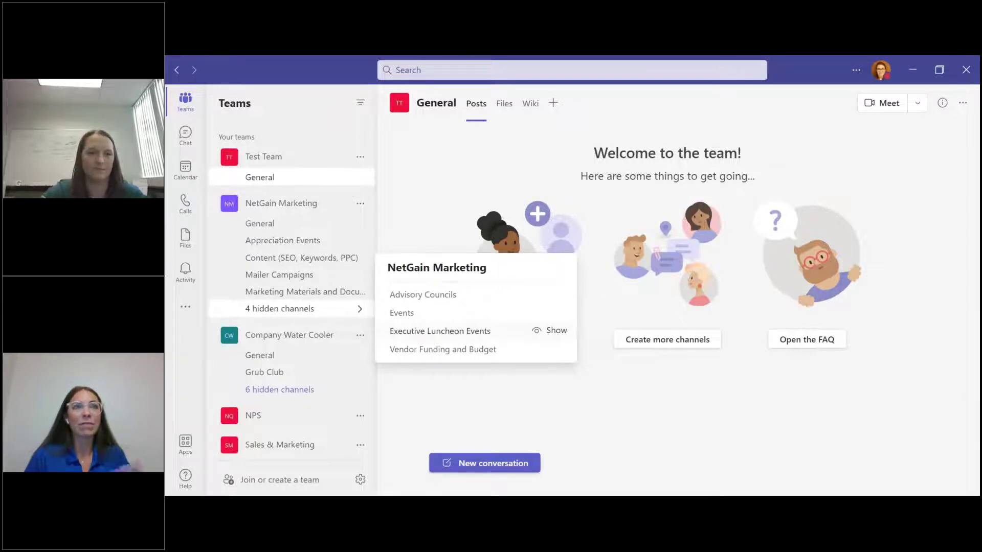
{"action": "scroll", "coordinate": [288, 362], "scroll_direction": "down", "scroll_amount": 1}
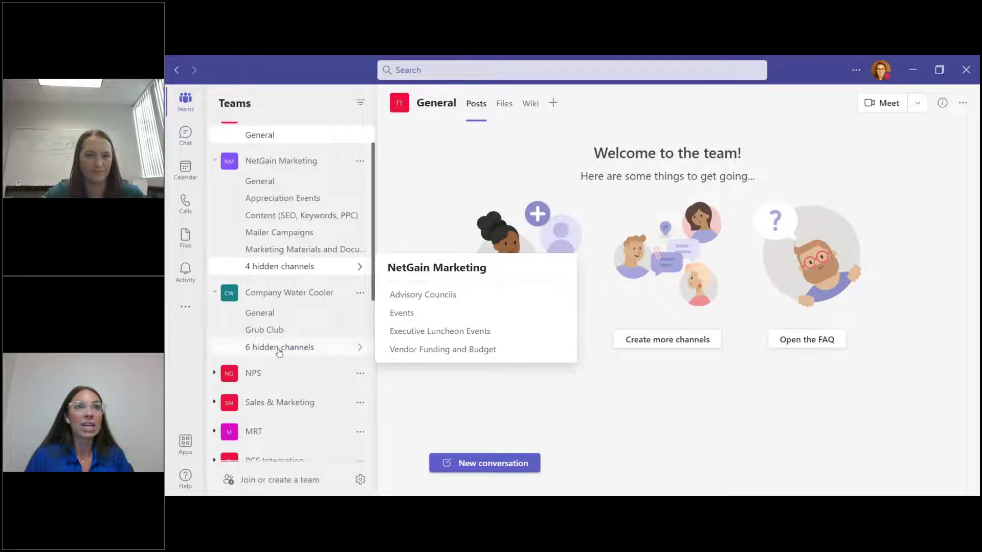
{"action": "left_click", "coordinate": [279, 350]}
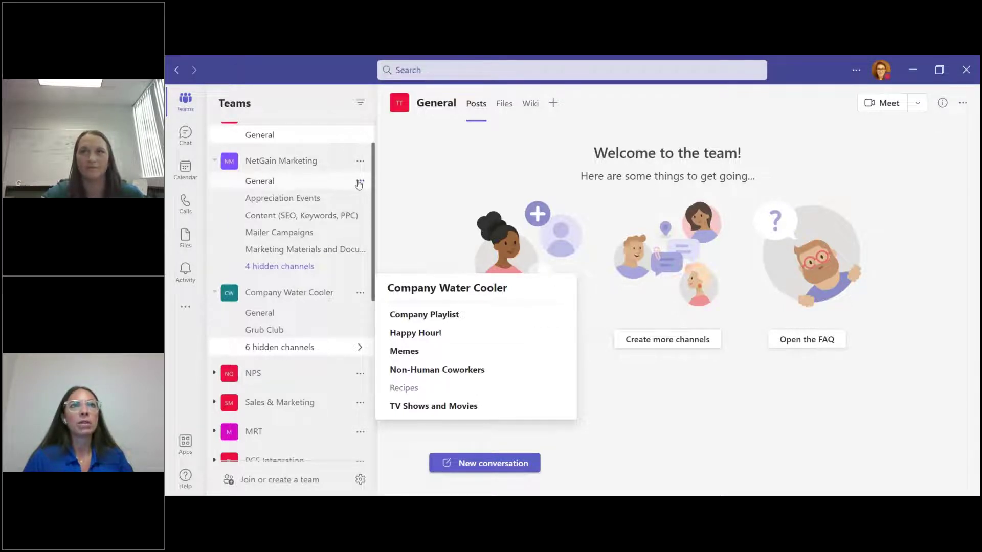
- View the notification choices for the General channel of the NetGain Marketing team
{"action": "left_click", "coordinate": [360, 183]}
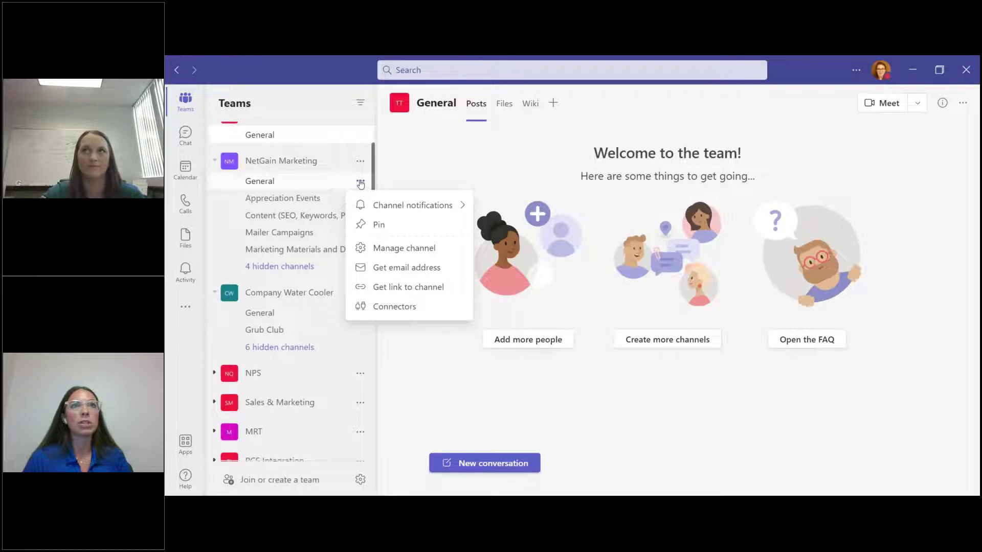
{"action": "mouse_move", "coordinate": [446, 207]}
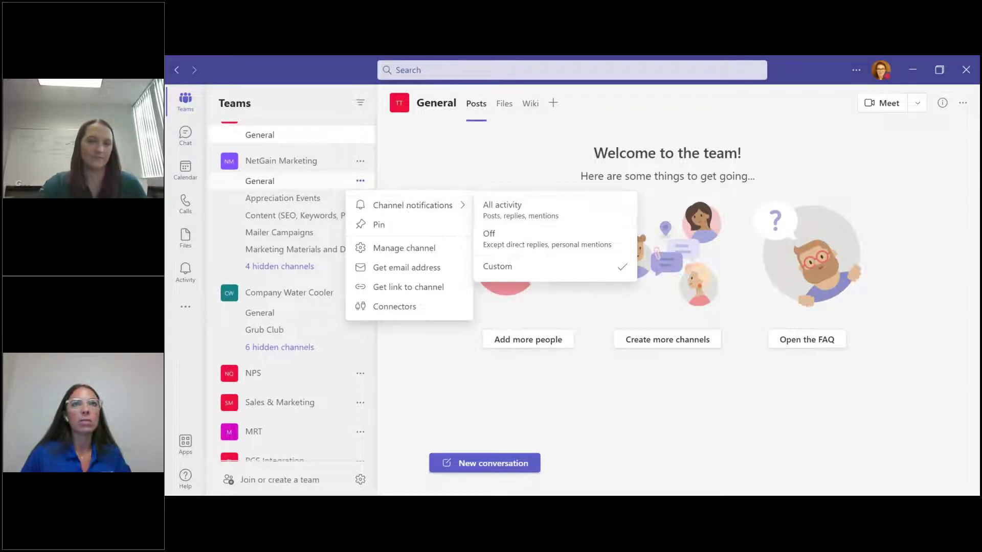
{"action": "left_click", "coordinate": [421, 145]}
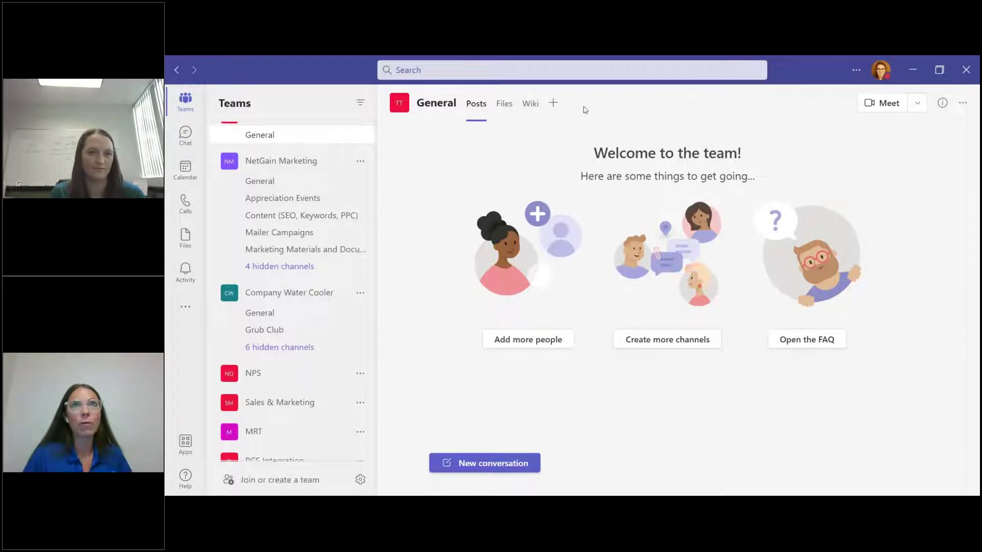
- Browse the apps that can be added as tabs to Test Team's General channel, without adding one
{"action": "left_click", "coordinate": [553, 104]}
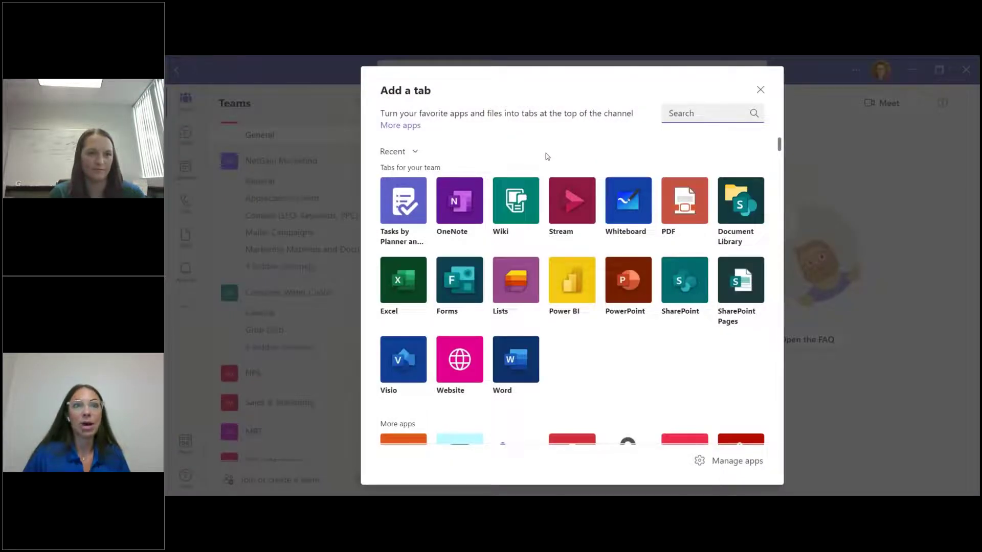
{"action": "scroll", "coordinate": [538, 228], "scroll_direction": "down", "scroll_amount": 2}
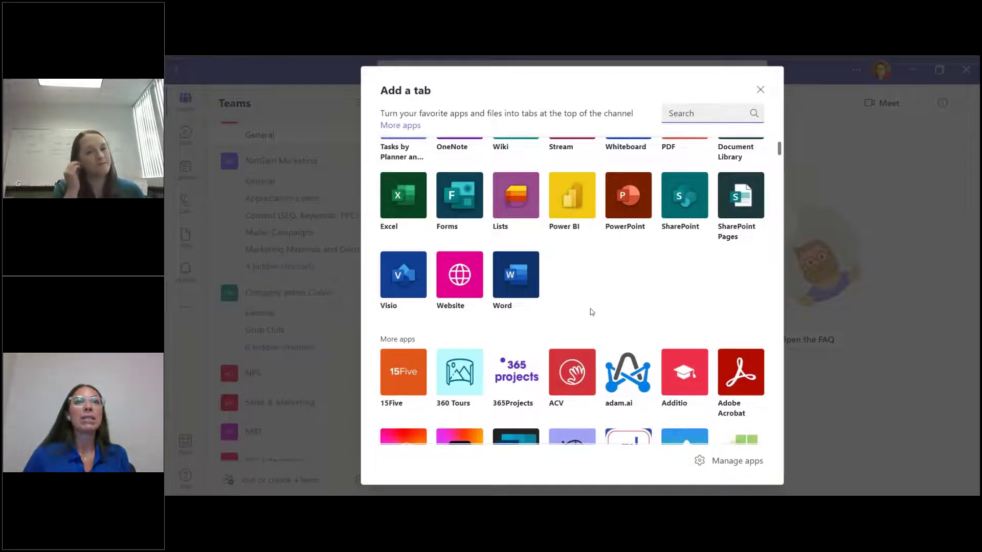
{"action": "scroll", "coordinate": [588, 313], "scroll_direction": "down", "scroll_amount": 2}
{"action": "scroll", "coordinate": [613, 203], "scroll_direction": "down", "scroll_amount": 1}
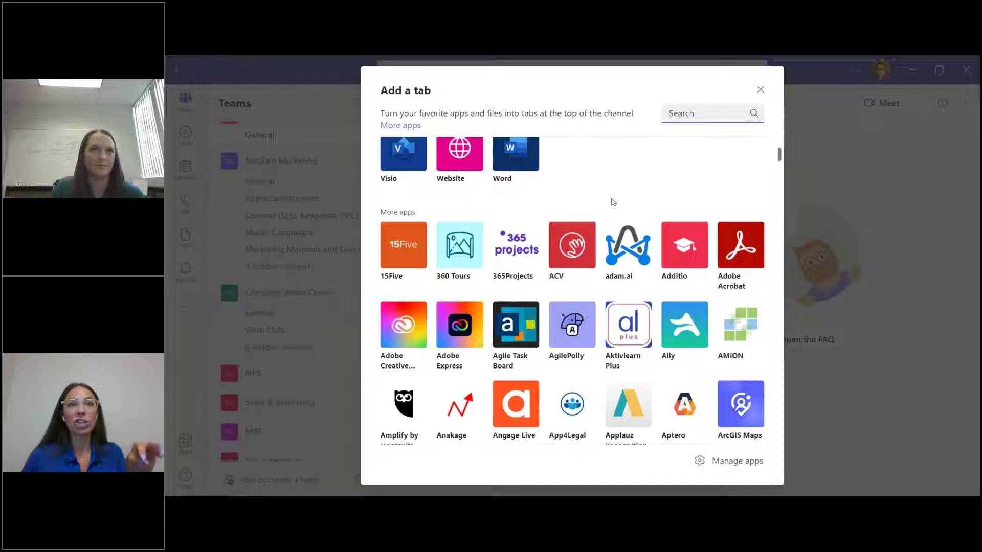
{"action": "scroll", "coordinate": [613, 202], "scroll_direction": "down", "scroll_amount": 3}
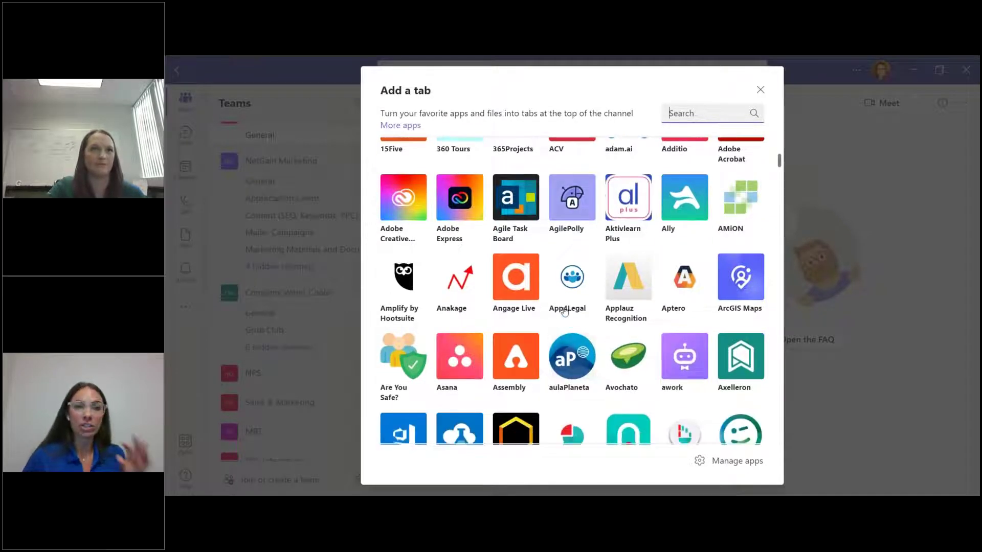
{"action": "scroll", "coordinate": [564, 311], "scroll_direction": "down", "scroll_amount": 12}
{"action": "scroll", "coordinate": [569, 286], "scroll_direction": "down", "scroll_amount": 3}
{"action": "scroll", "coordinate": [569, 287], "scroll_direction": "up", "scroll_amount": 15}
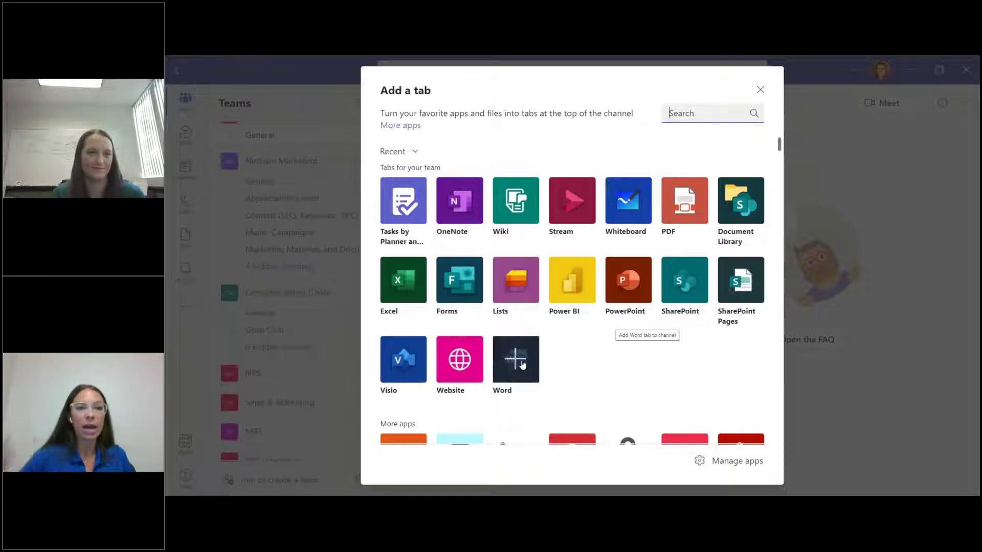
{"action": "left_click", "coordinate": [761, 90]}
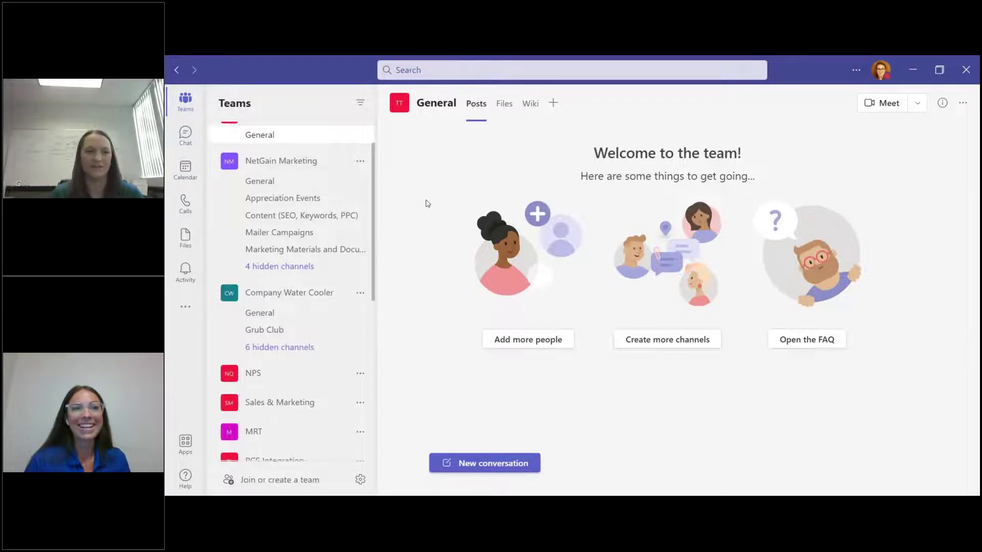
{"action": "scroll", "coordinate": [307, 201], "scroll_direction": "up", "scroll_amount": 2}
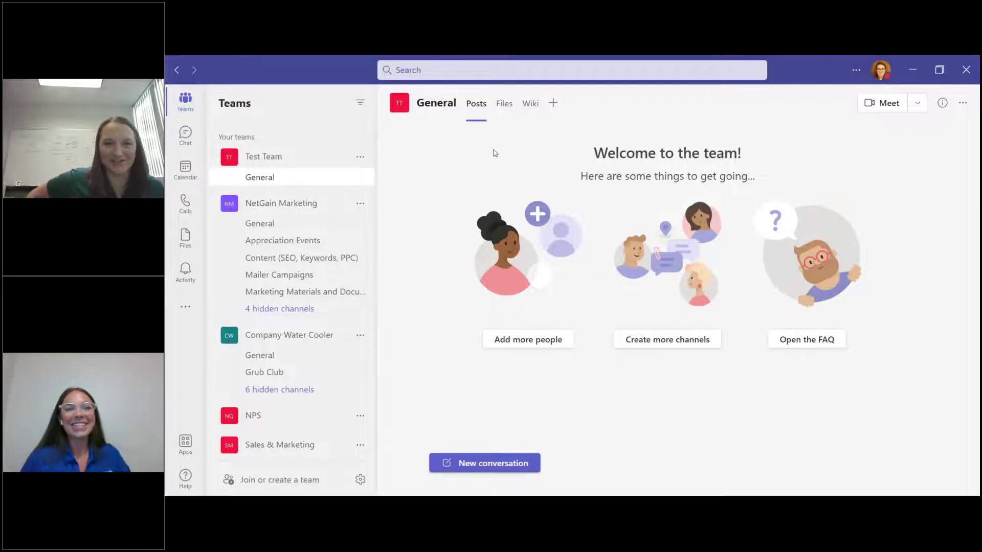
- Switch to the NetGain Monthly Branch meeting chat, expand the formatting options for a new message and look through earlier messages
{"action": "left_click", "coordinate": [180, 136]}
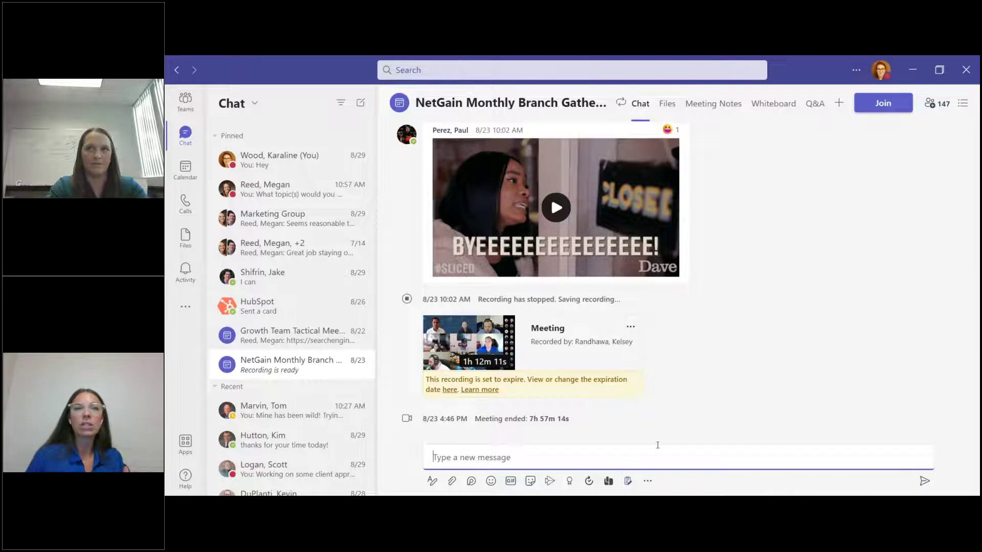
{"action": "left_click", "coordinate": [432, 481]}
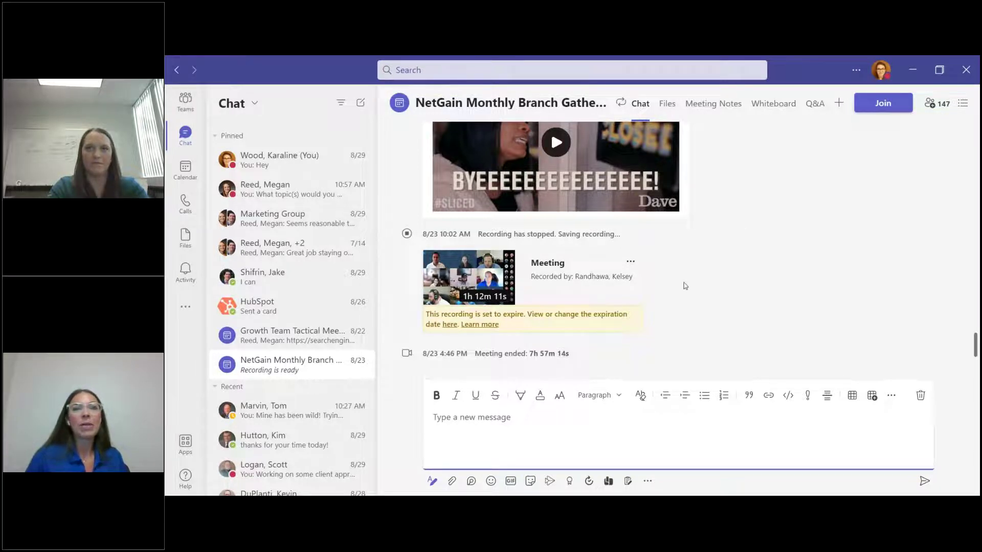
{"action": "scroll", "coordinate": [728, 271], "scroll_direction": "up", "scroll_amount": 5}
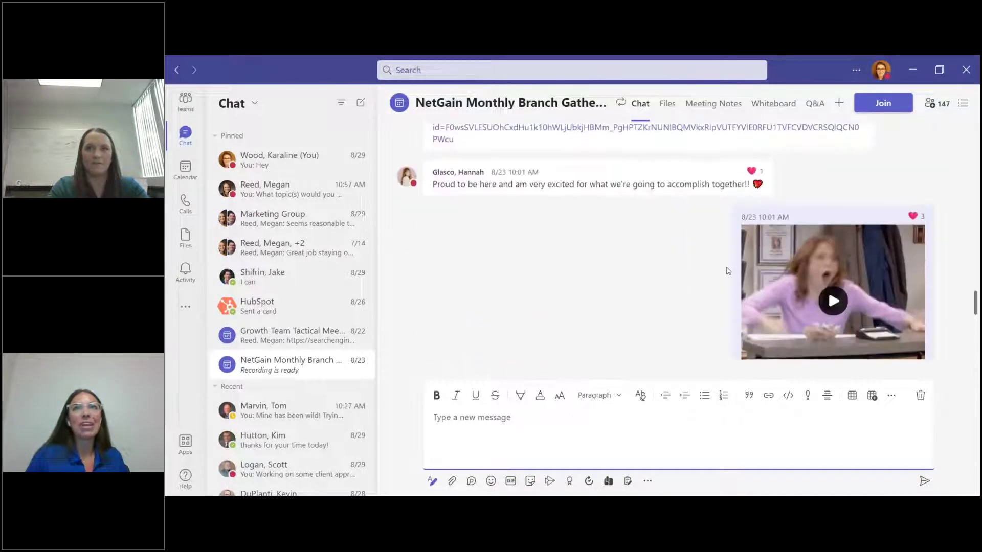
- Look through the messages, reactions, GIFs and meeting recording posted in the NetGain Monthly Branch meeting chat around 8/23
{"action": "scroll", "coordinate": [728, 271], "scroll_direction": "up", "scroll_amount": 6}
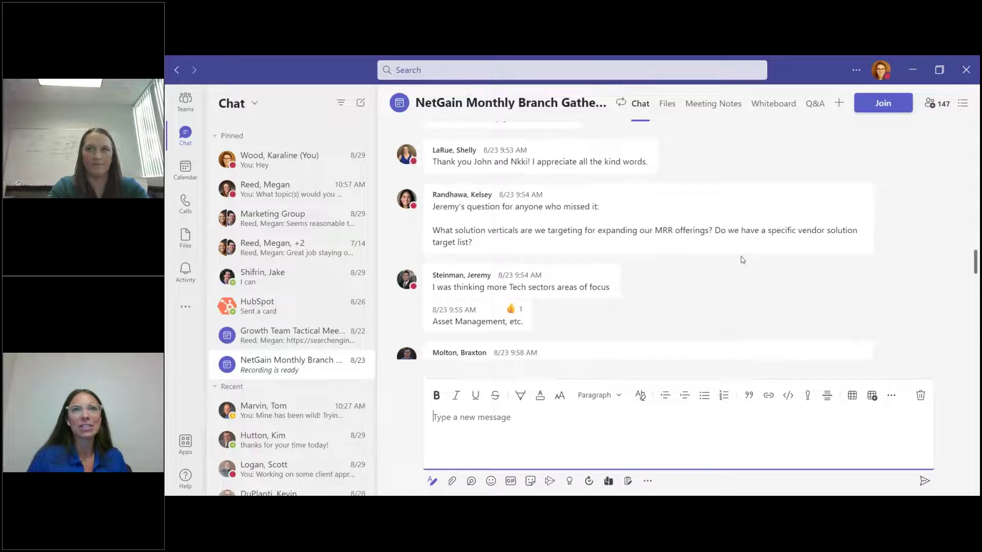
{"action": "scroll", "coordinate": [731, 266], "scroll_direction": "down", "scroll_amount": 6}
{"action": "scroll", "coordinate": [687, 257], "scroll_direction": "down", "scroll_amount": 5}
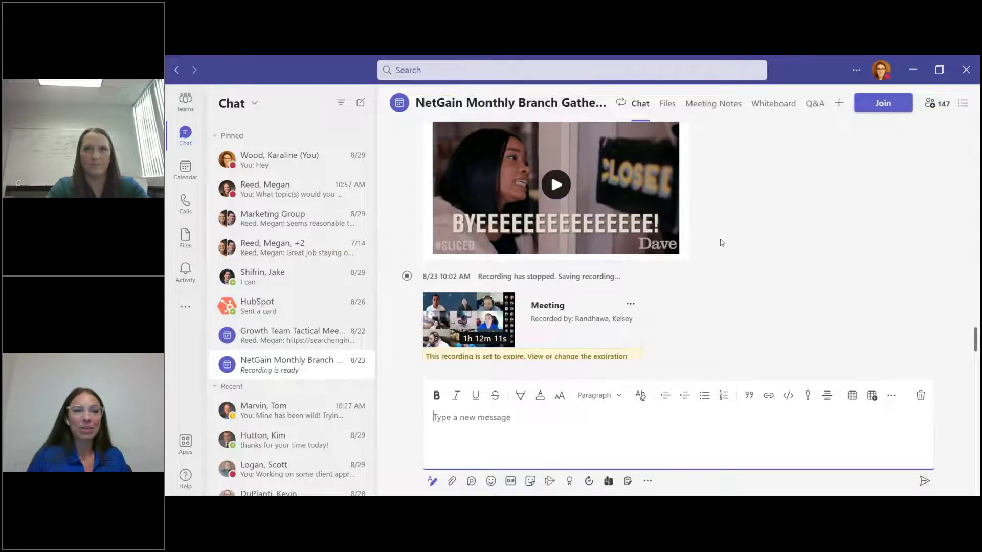
{"action": "scroll", "coordinate": [761, 247], "scroll_direction": "up", "scroll_amount": 5}
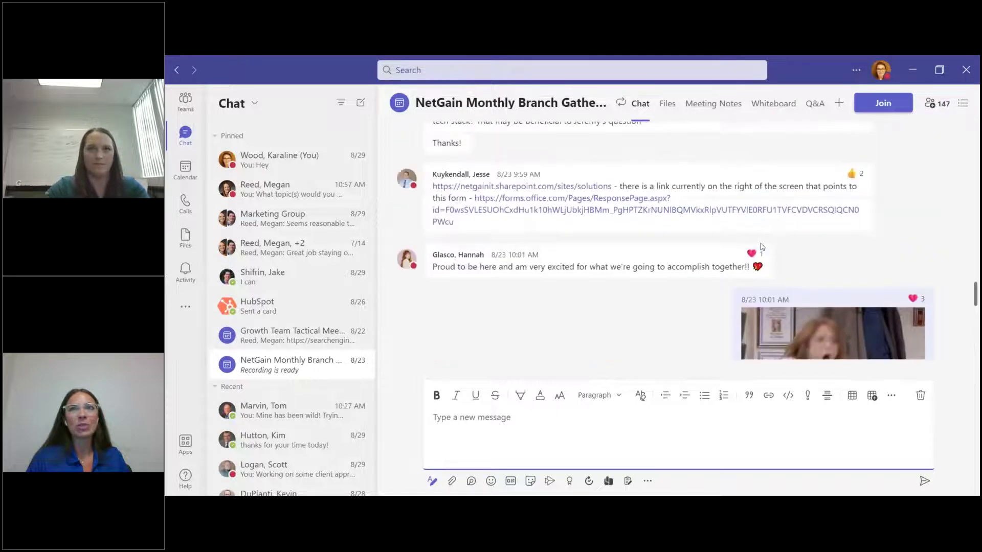
{"action": "scroll", "coordinate": [761, 246], "scroll_direction": "up", "scroll_amount": 1}
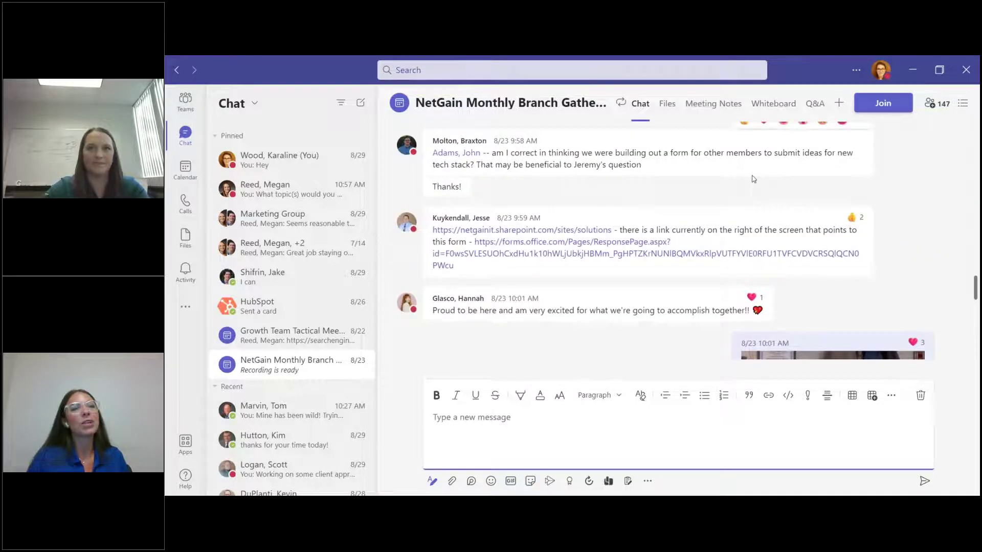
{"action": "scroll", "coordinate": [754, 178], "scroll_direction": "down", "scroll_amount": 5}
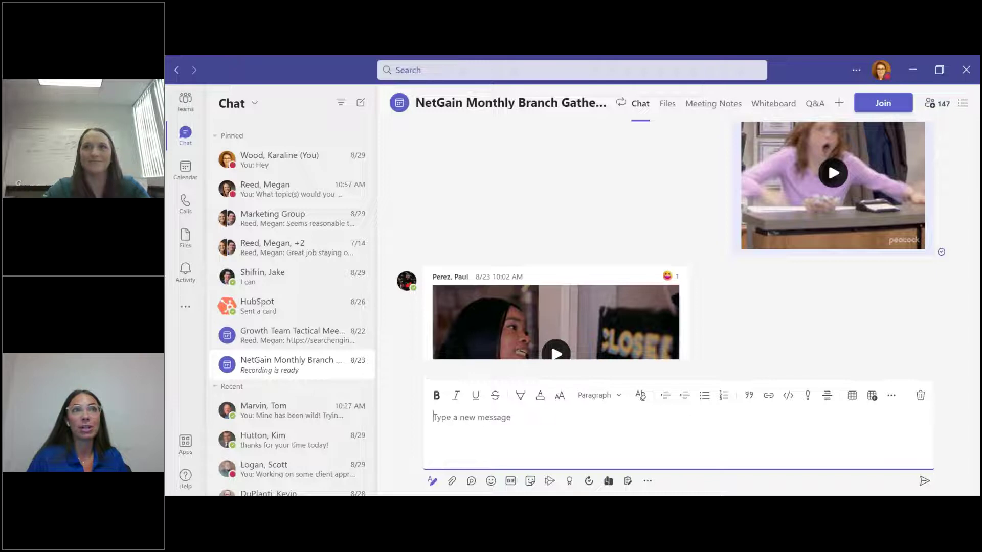
- Switch to the pinned self-chat and show the reaction options for the message linking the cloud services document
{"action": "left_click", "coordinate": [301, 167]}
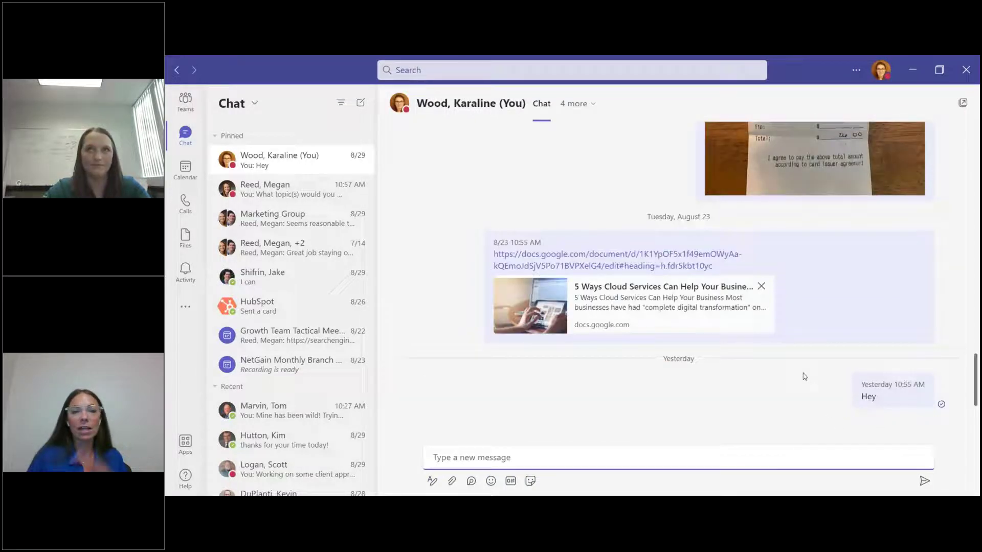
{"action": "mouse_move", "coordinate": [690, 339]}
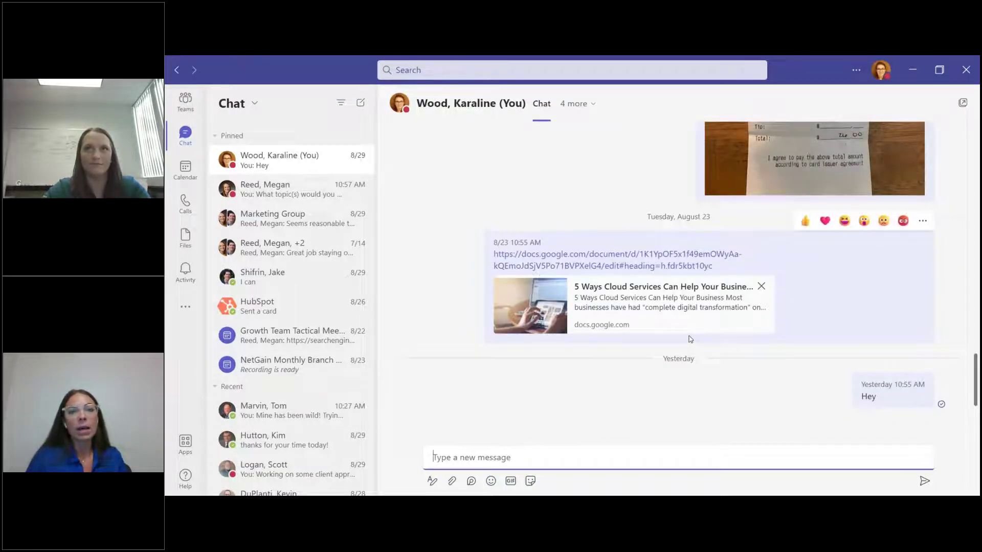